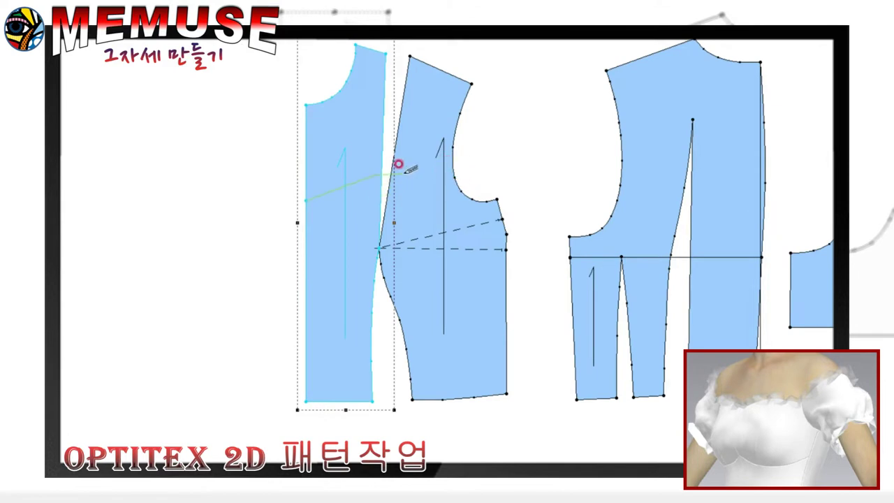
# Close the back bodice dart and draw a cut line across the front bodice.
pyautogui.click(447, 158)
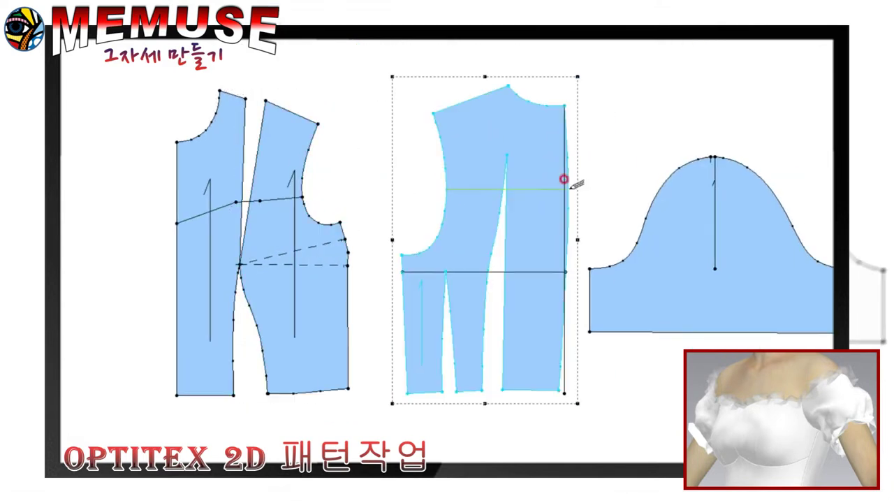
pyautogui.click(410, 219)
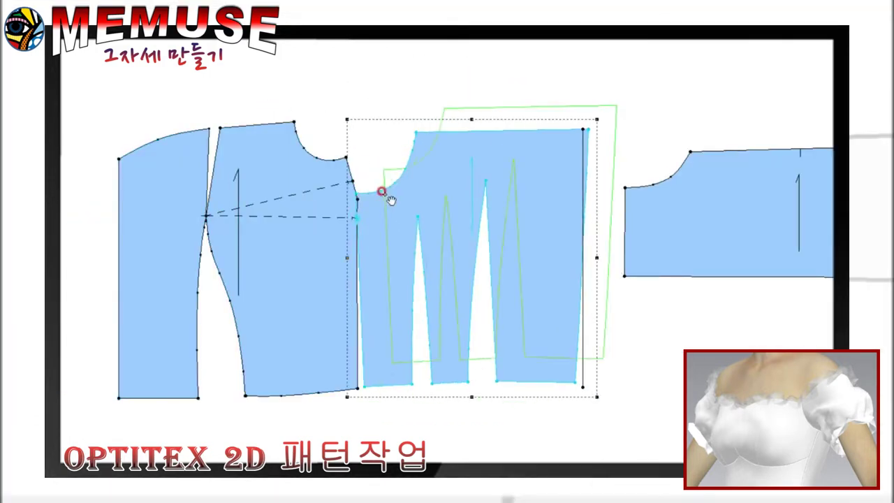
pyautogui.click(357, 261)
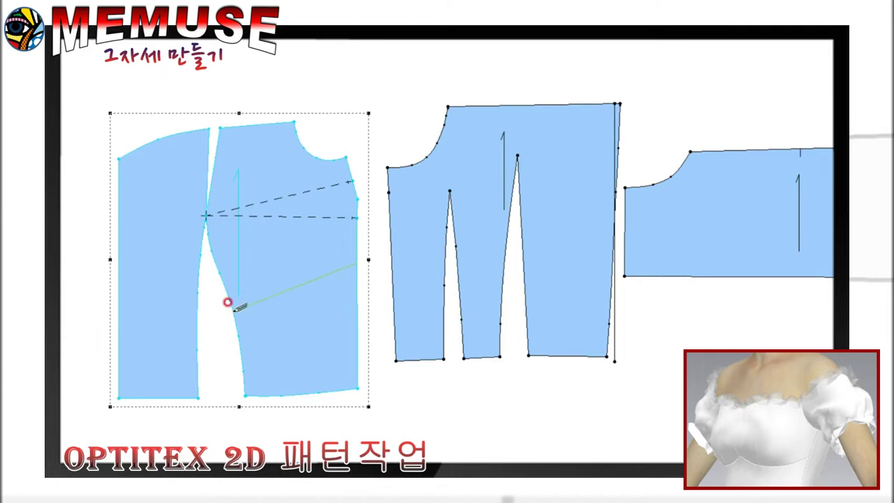
pyautogui.click(231, 306)
pyautogui.rightClick(393, 48)
# Mirror the long band strip to double its width.
pyautogui.click(412, 59)
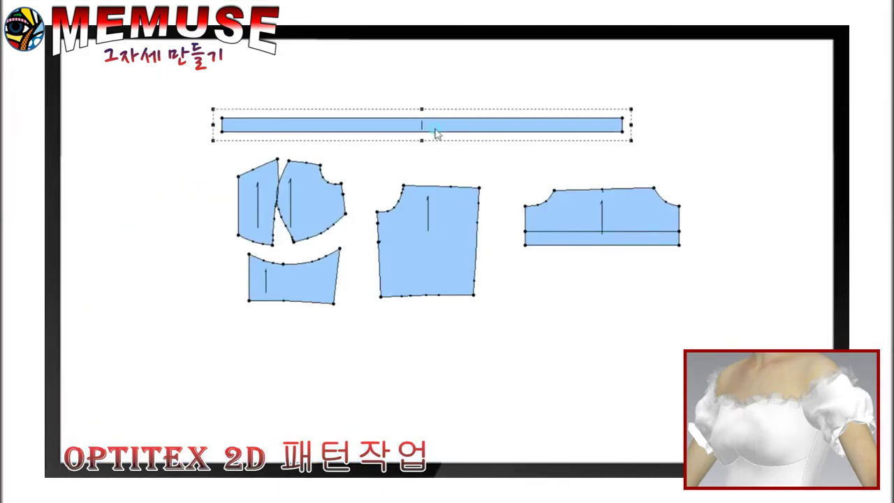
pyautogui.click(687, 242)
pyautogui.click(479, 253)
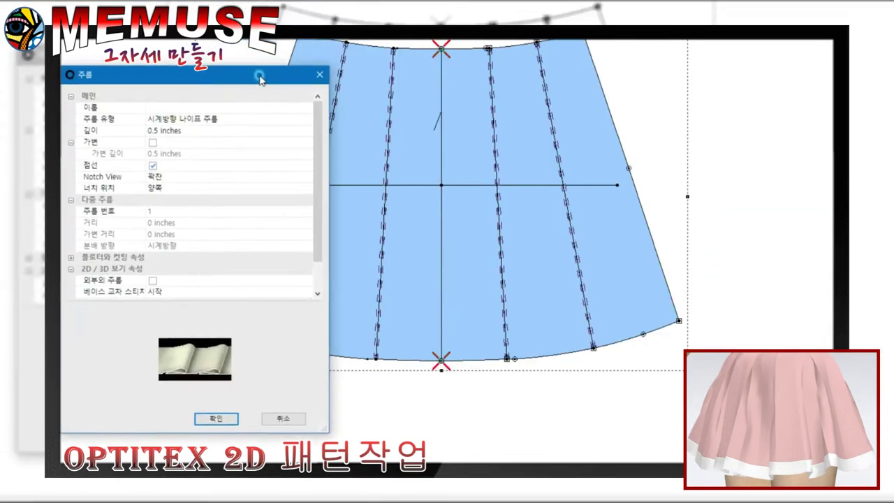
# Apply 2-inch clockwise knife pleats to the first skirt panel's internal lines.
pyautogui.click(221, 120)
pyautogui.write('2')
pyautogui.click(184, 177)
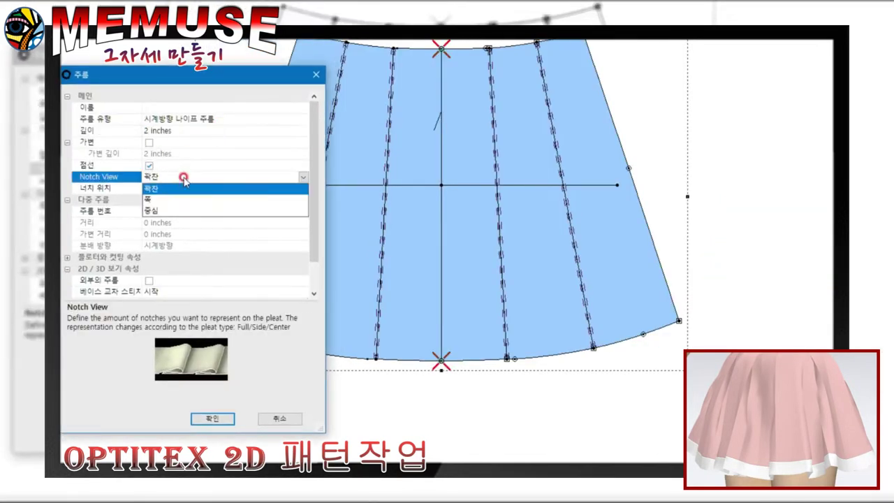
pyautogui.click(219, 417)
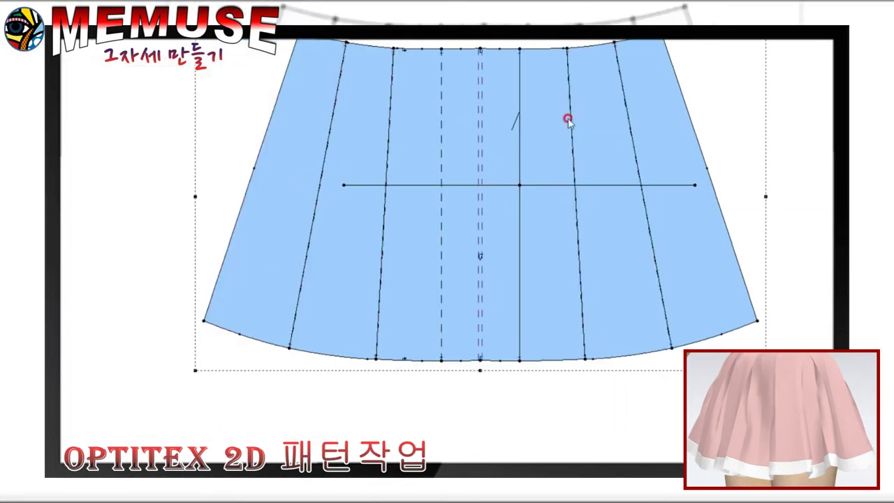
pyautogui.rightClick(265, 58)
pyautogui.click(375, 111)
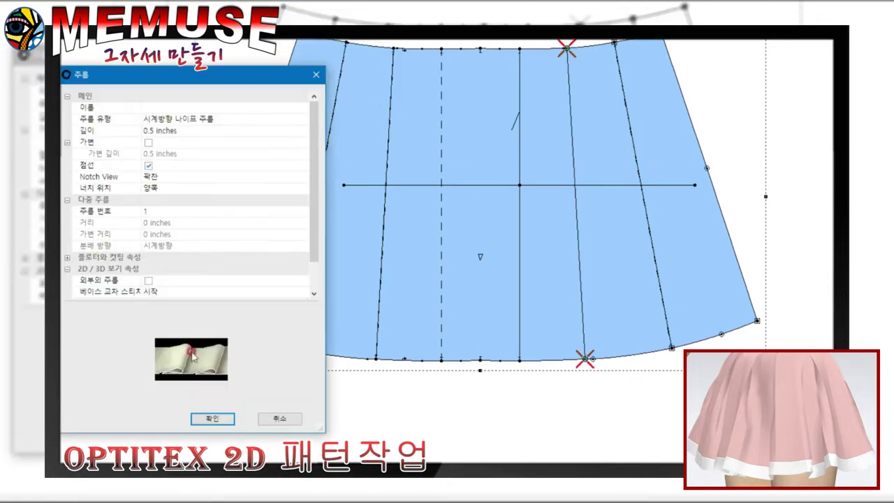
pyautogui.click(215, 419)
# Add the same knife pleats to the next skirt piece.
pyautogui.rightClick(498, 200)
pyautogui.click(559, 285)
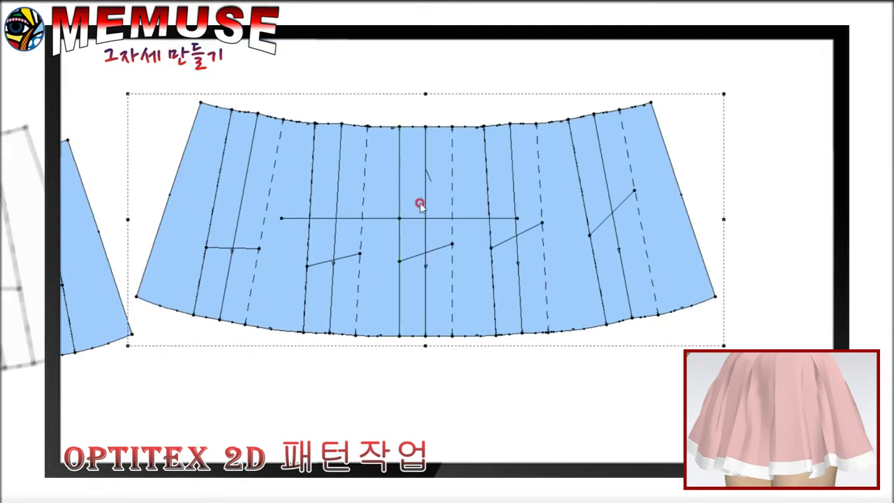
pyautogui.scroll(2, 420, 204)
pyautogui.scroll(-3, 478, 155)
pyautogui.scroll(-2, 499, 144)
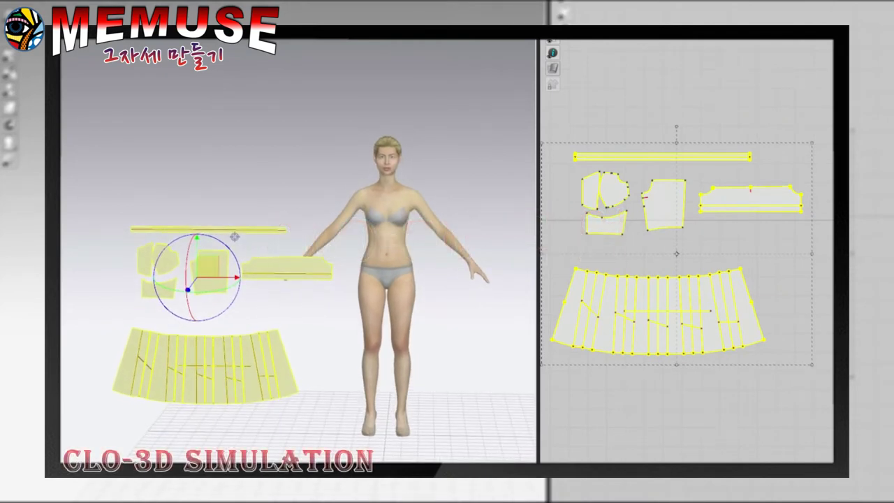
# Deselect all, create 10 knife pleats, and accept the overlapping-pleats warning.
pyautogui.press('Escape')
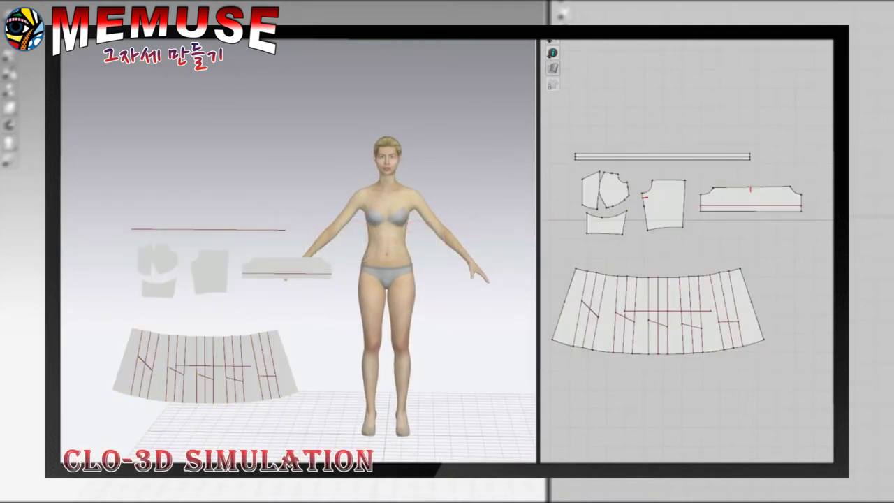
pyautogui.moveTo(285, 278); pyautogui.dragTo(292, 275, button='right')
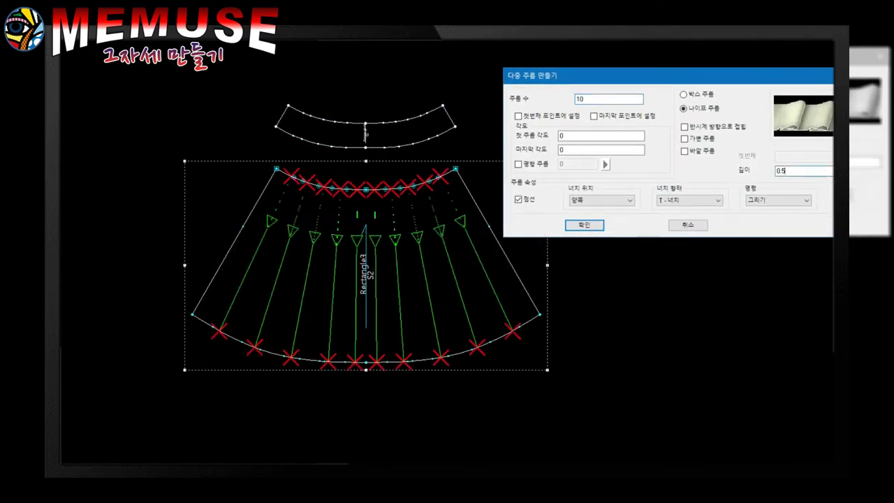
pyautogui.write('1.5')
pyautogui.press('Return')
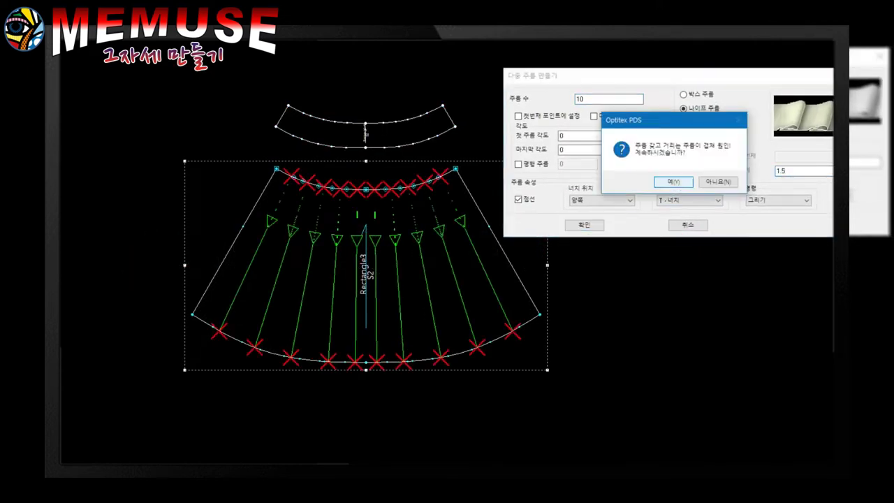
pyautogui.press('Return')
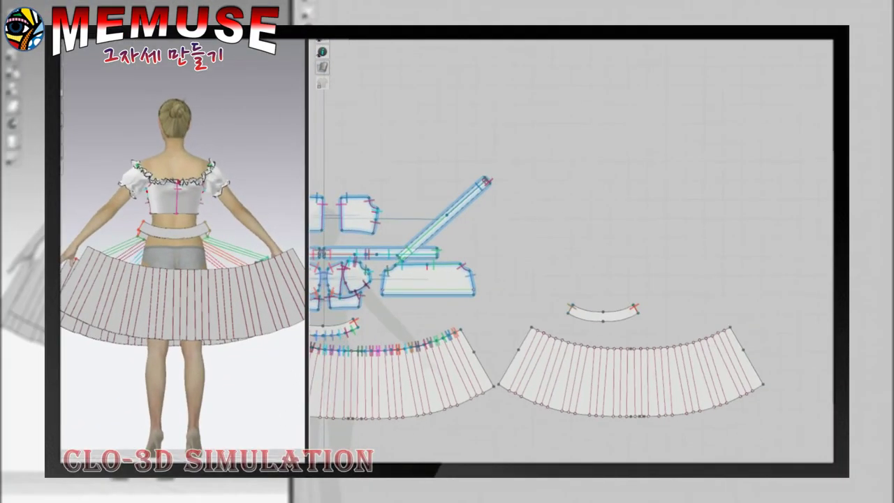
# Zoom in on the sewn skirt and turn the view to the avatar's front.
pyautogui.scroll(-2, 571, 251)
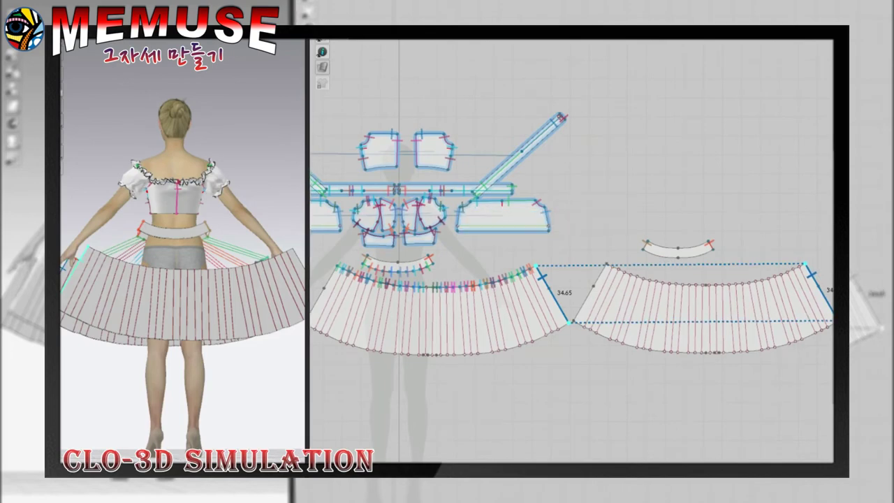
pyautogui.scroll(-2, 337, 325)
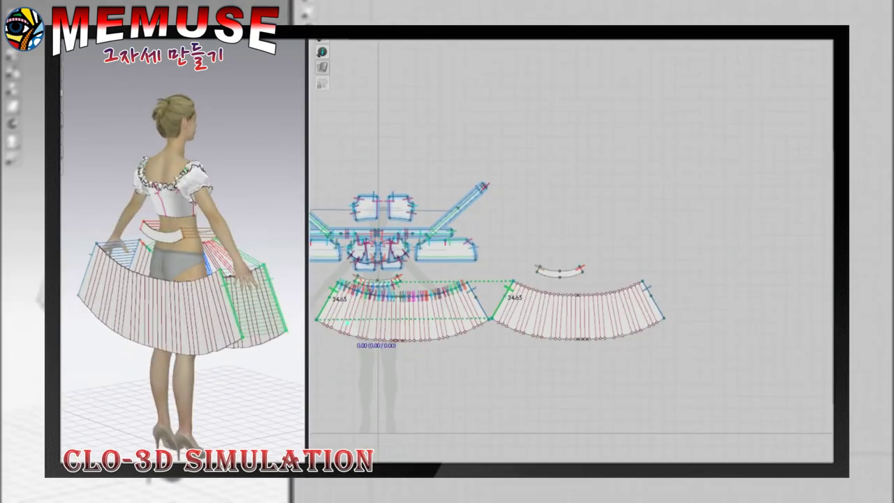
pyautogui.scroll(3, 538, 314)
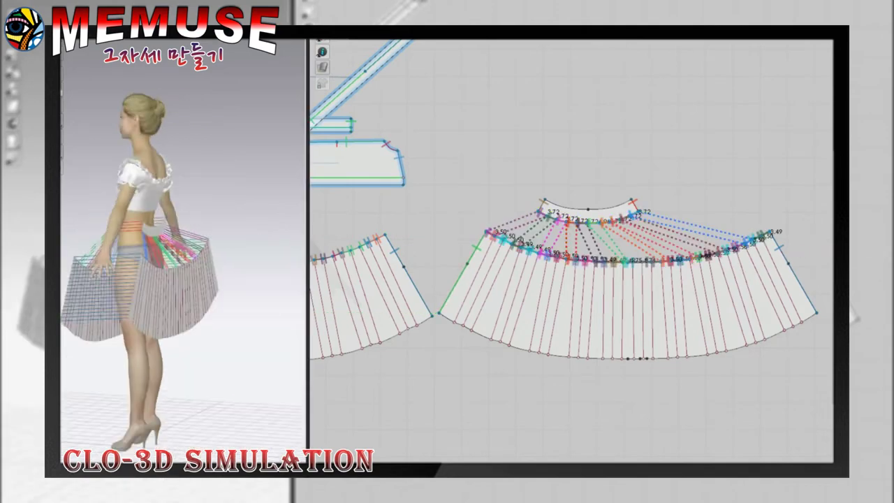
pyautogui.press('2')
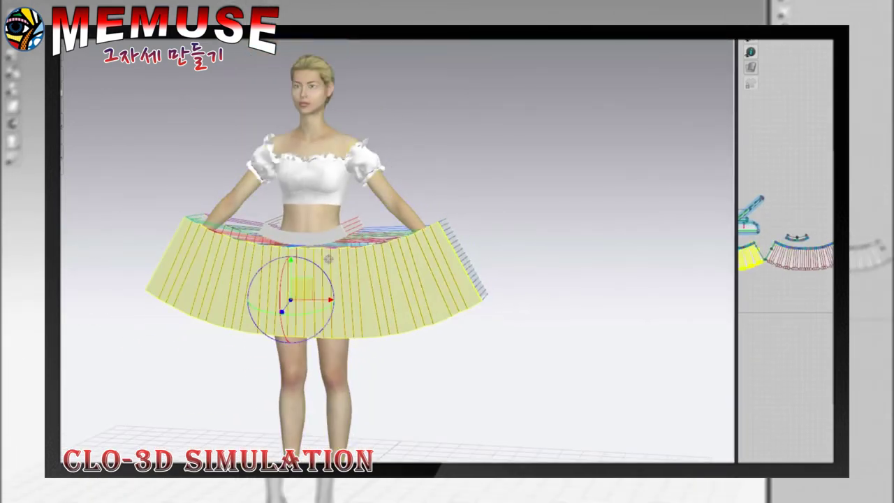
# Save the avatar's measurements from the File menu's save options.
pyautogui.click(70, 35)
pyautogui.click(199, 134)
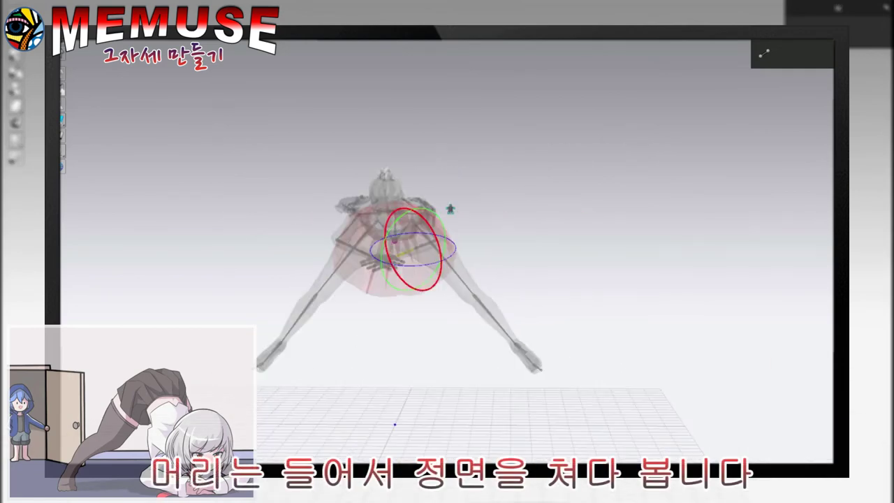
# Select the avatar's left upper-arm joint for posing.
pyautogui.click(336, 240)
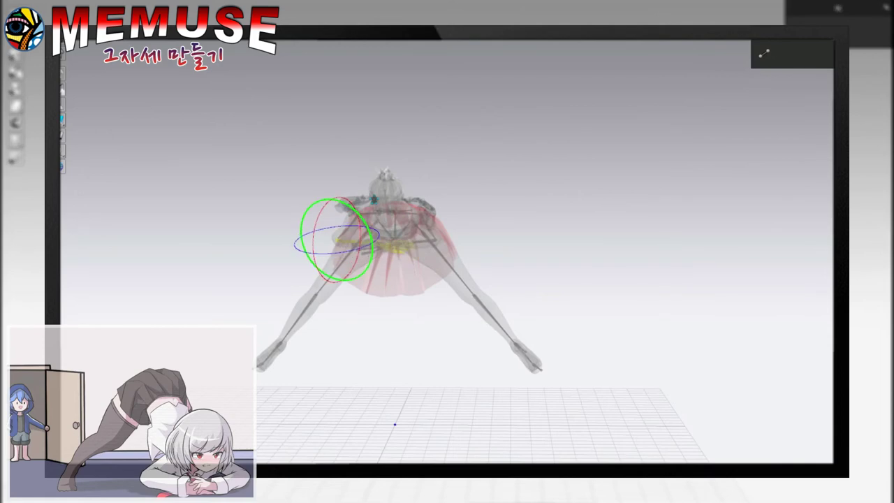